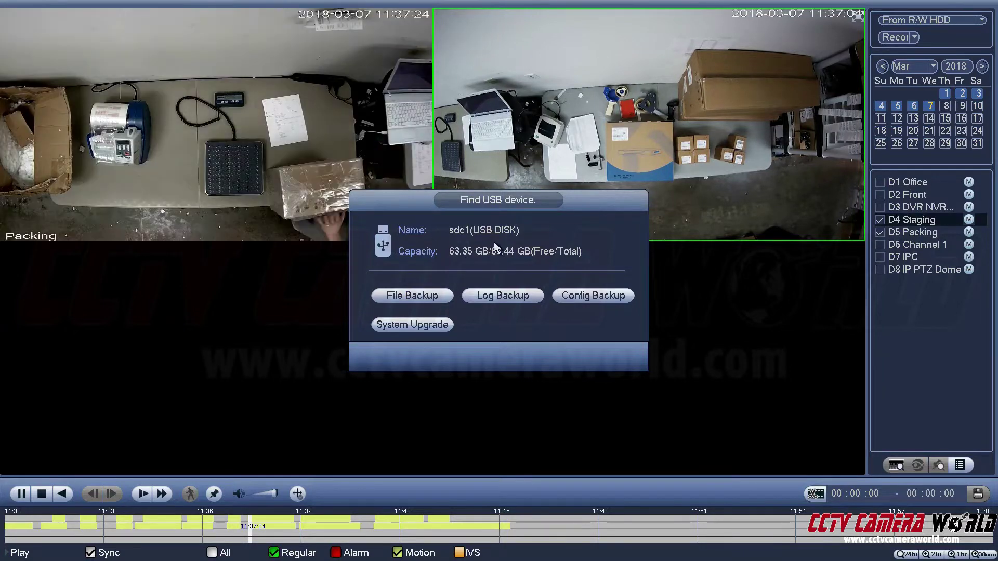
- Set the file backup destination to the USB folder sdc1/NVR/2018-3-7/
left_click(424, 295)
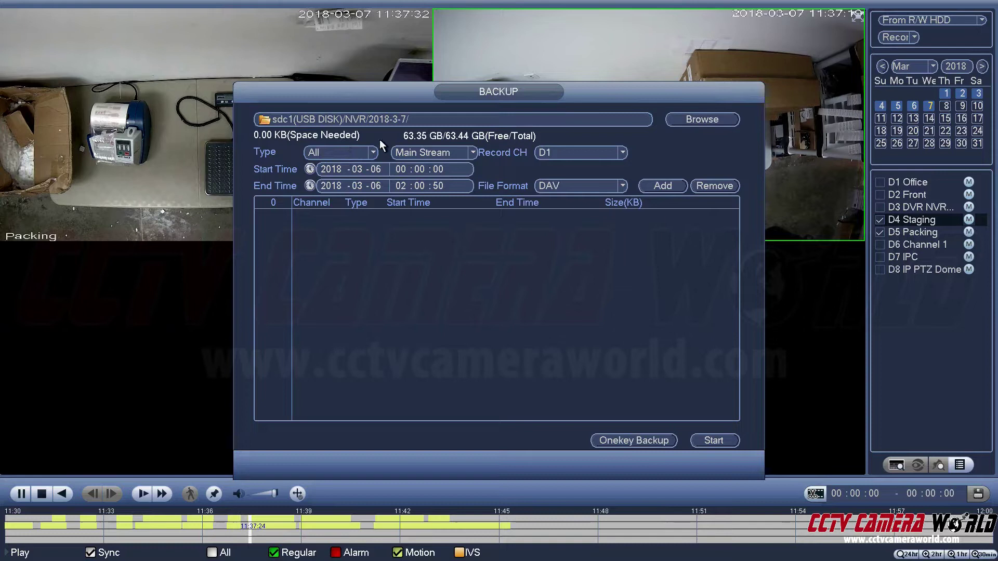
left_click(698, 119)
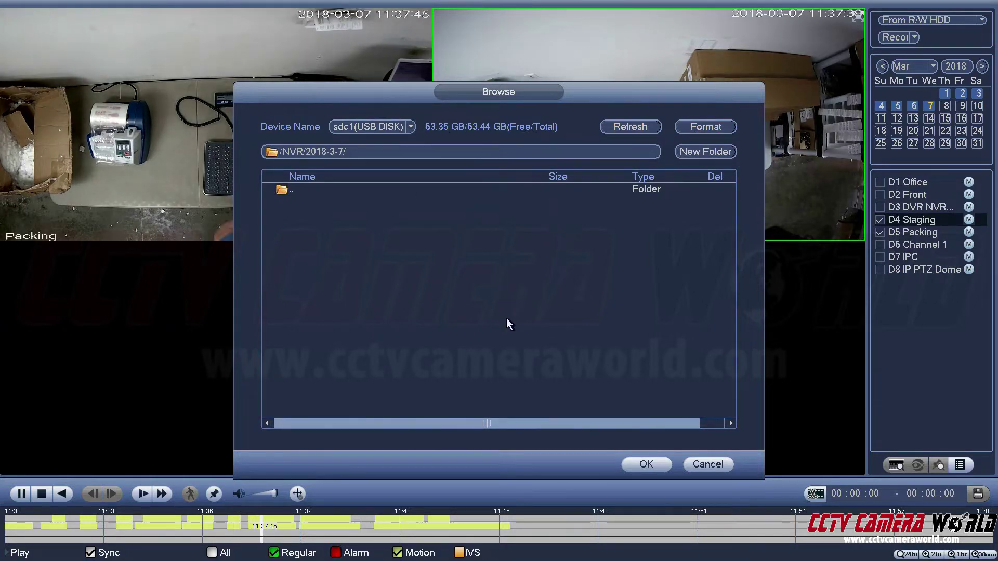
left_click(637, 463)
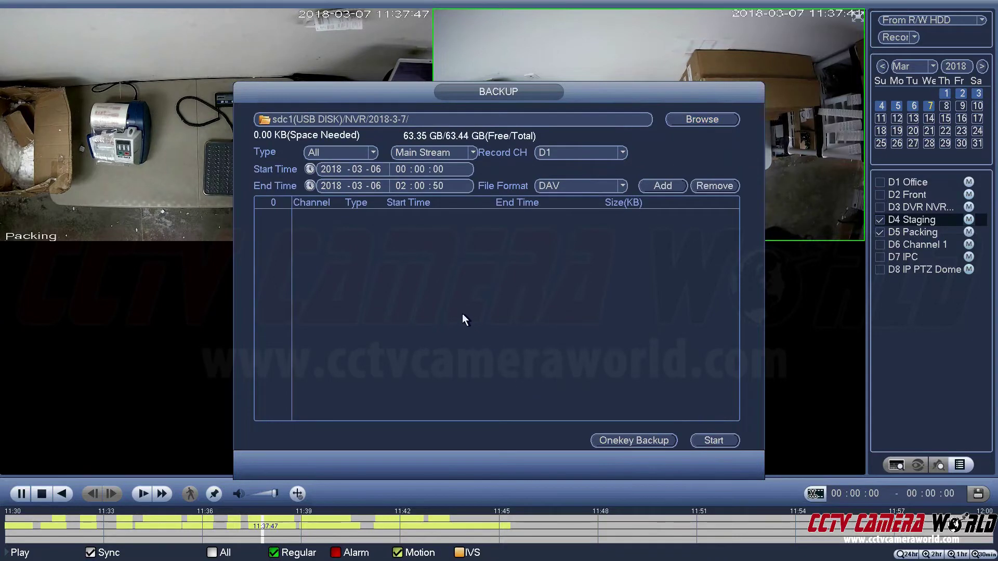
- Choose MD recording type, Main Stream and channel D2 as the backup source
left_click(336, 157)
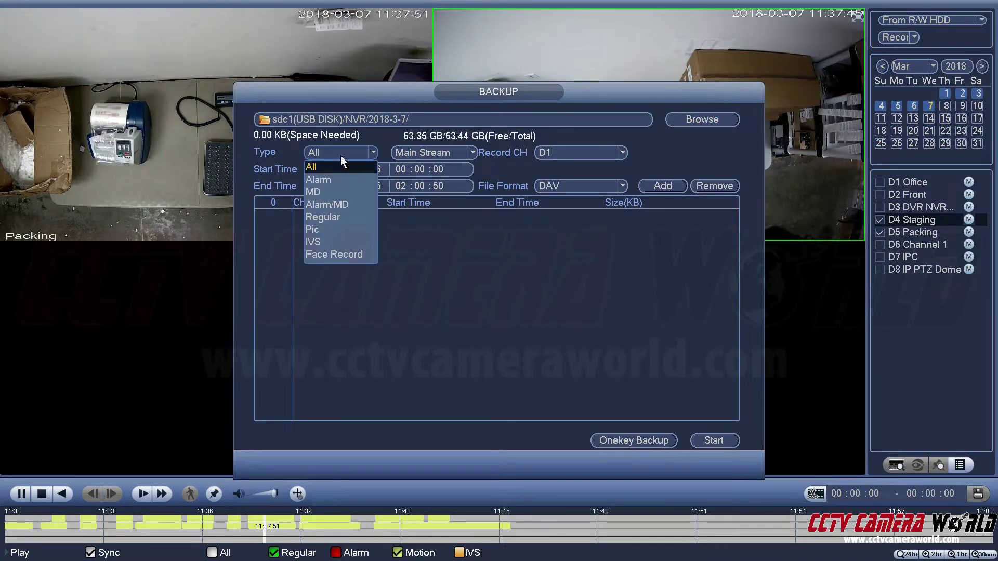
left_click(341, 191)
left_click(429, 154)
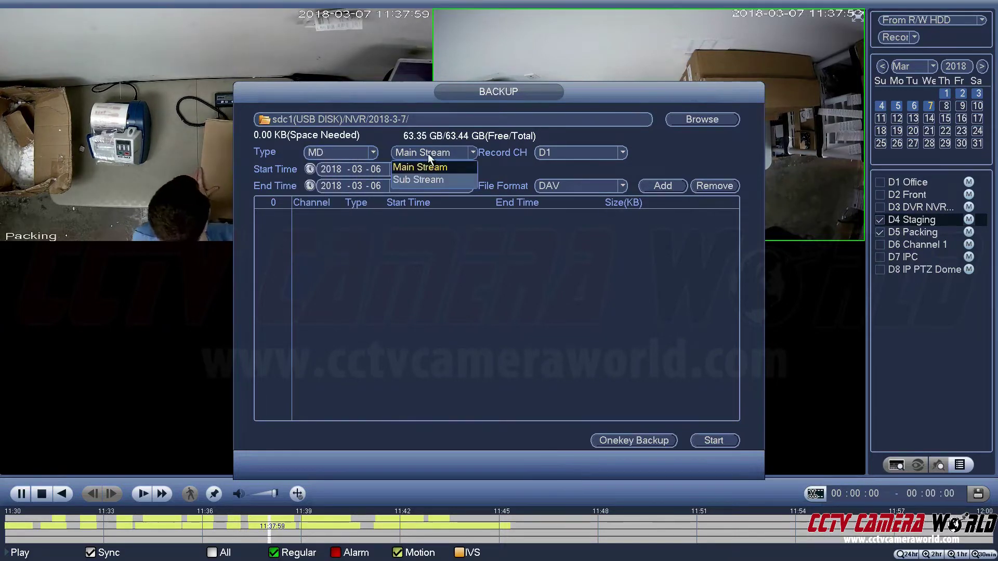
left_click(426, 167)
left_click(576, 154)
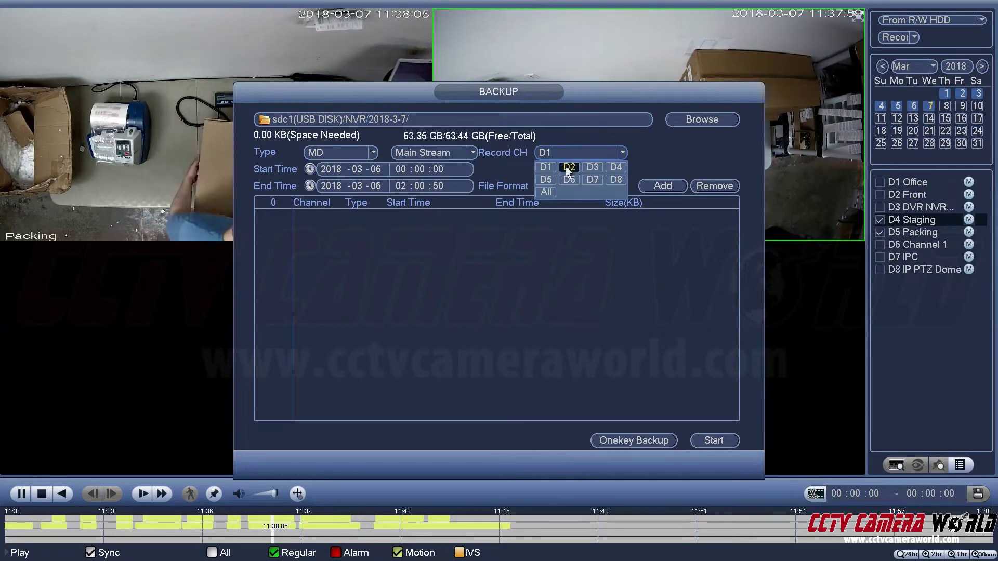
left_click(566, 167)
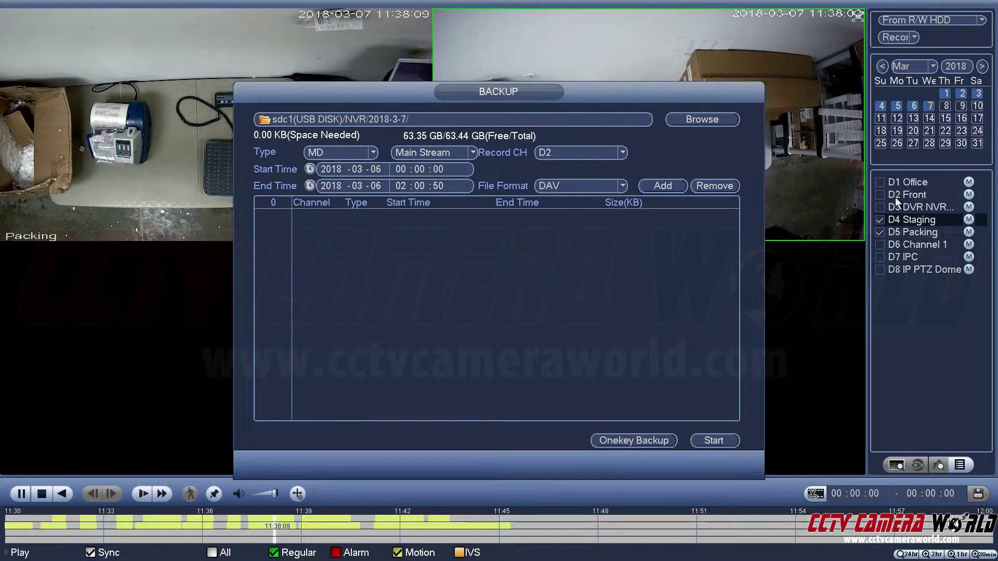
left_click(697, 187)
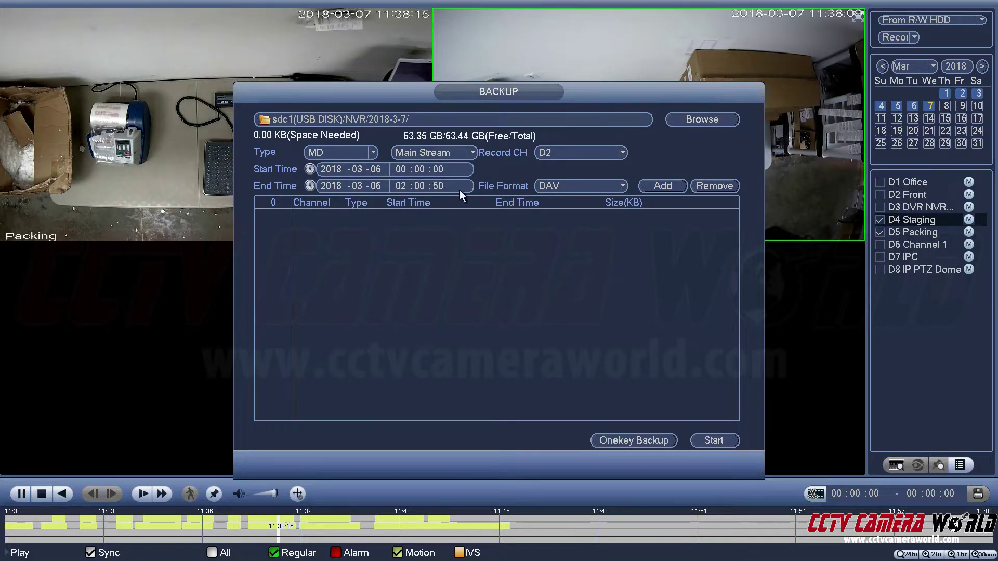
left_click(377, 168)
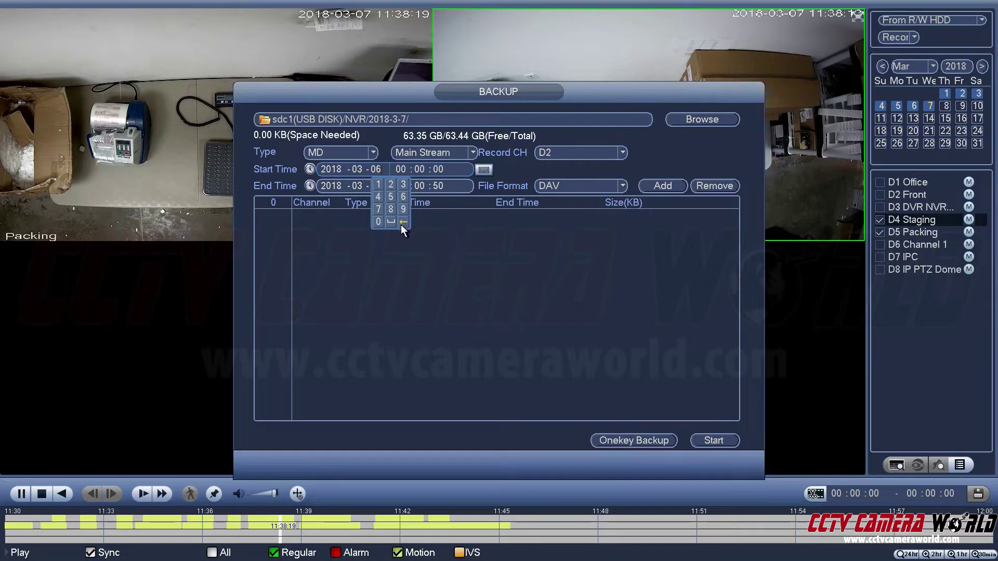
left_click(378, 209)
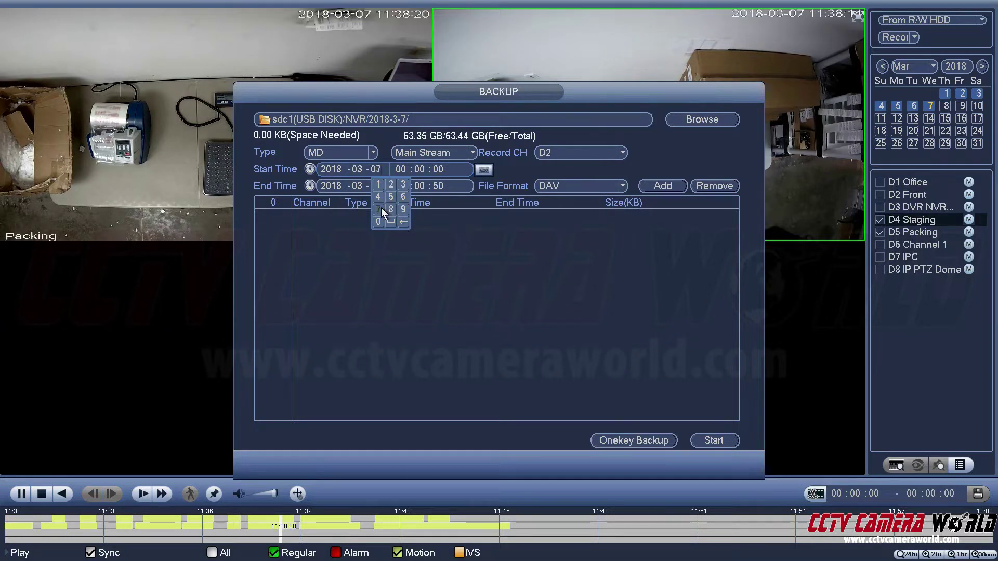
left_click(400, 172)
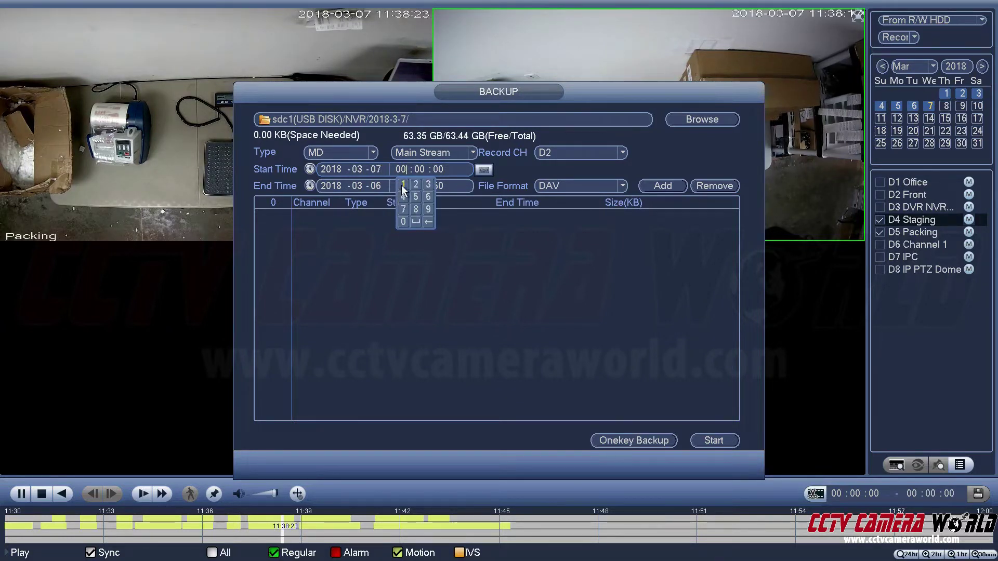
left_click(402, 185)
left_click(403, 221)
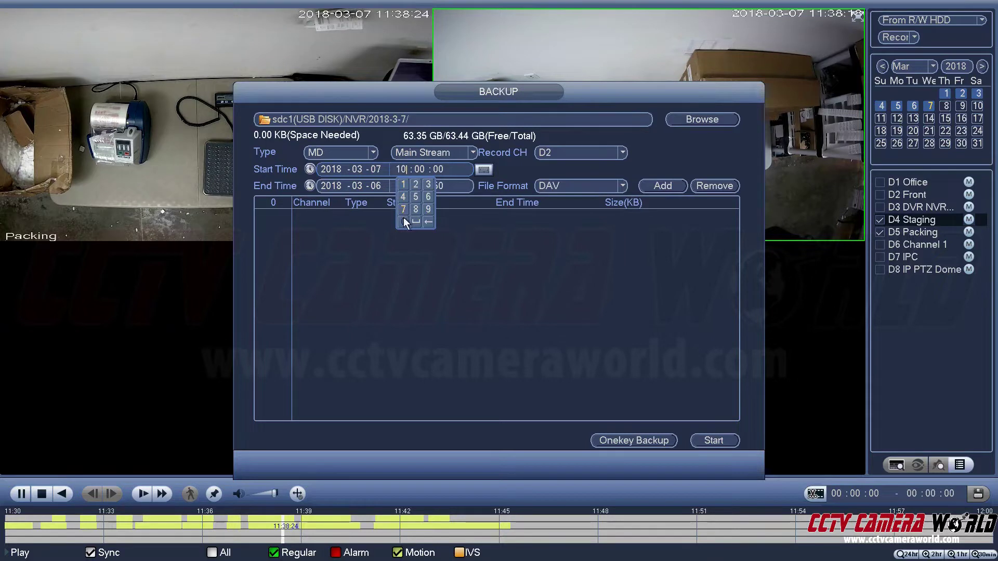
left_click(419, 170)
left_click(431, 196)
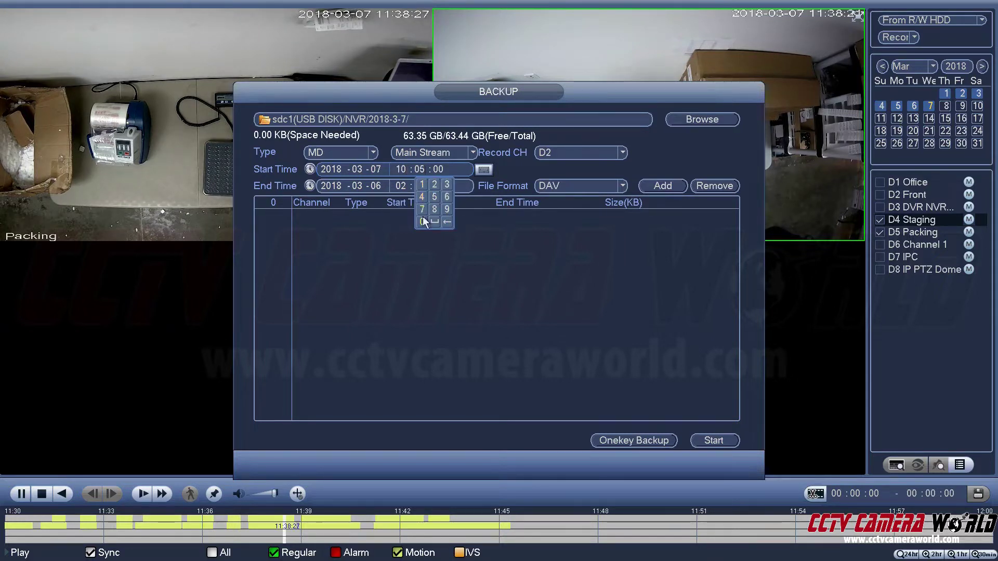
left_click(421, 221)
left_click(364, 216)
left_click(373, 187)
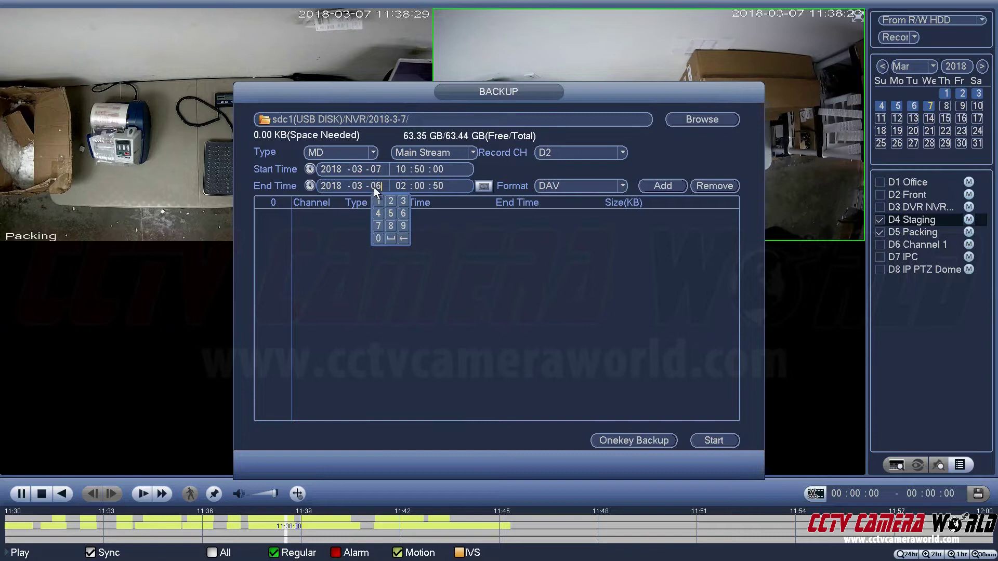
left_click(379, 237)
left_click(378, 226)
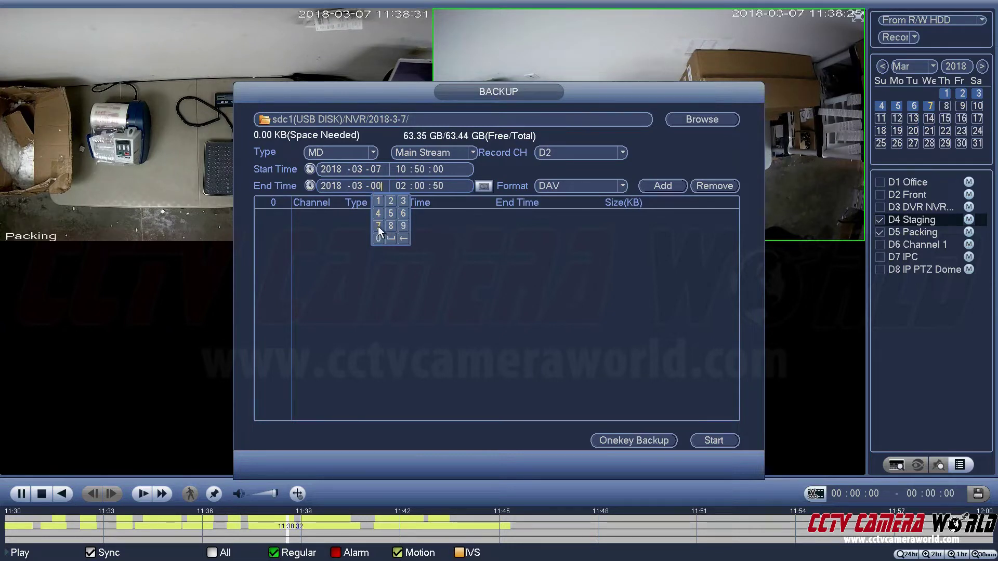
left_click(398, 185)
left_click(402, 202)
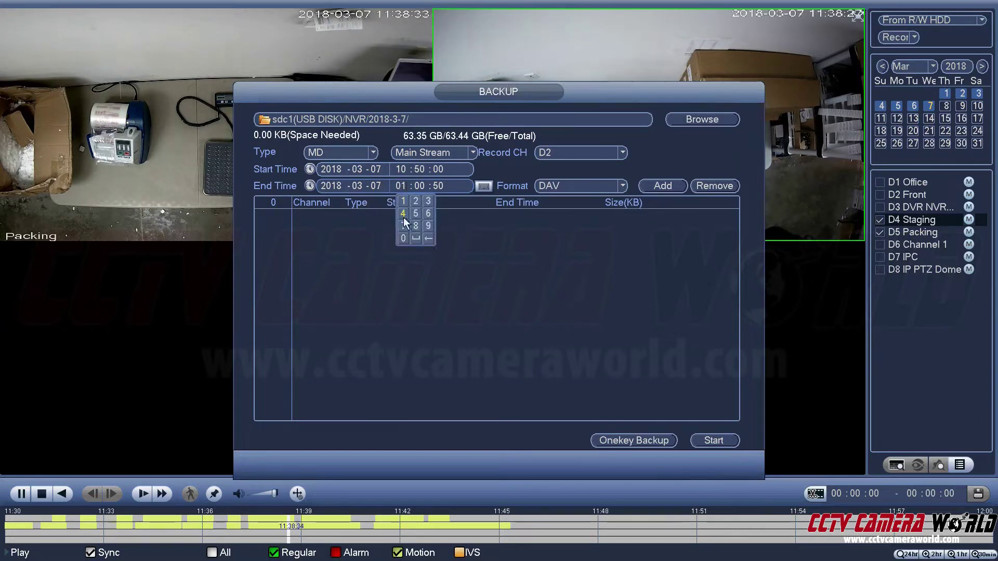
left_click(404, 239)
left_click(423, 186)
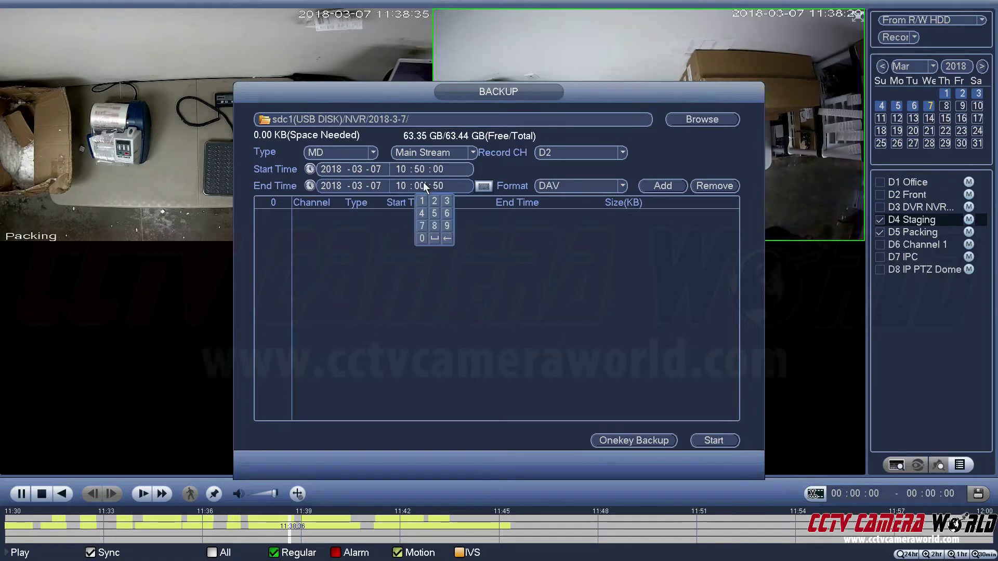
left_click(399, 186)
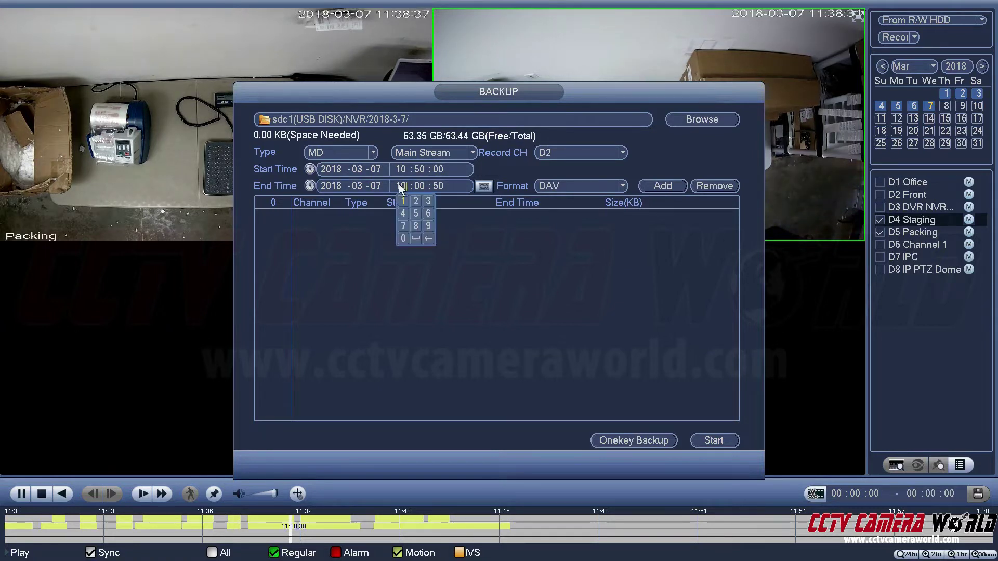
left_click(403, 202)
left_click(449, 186)
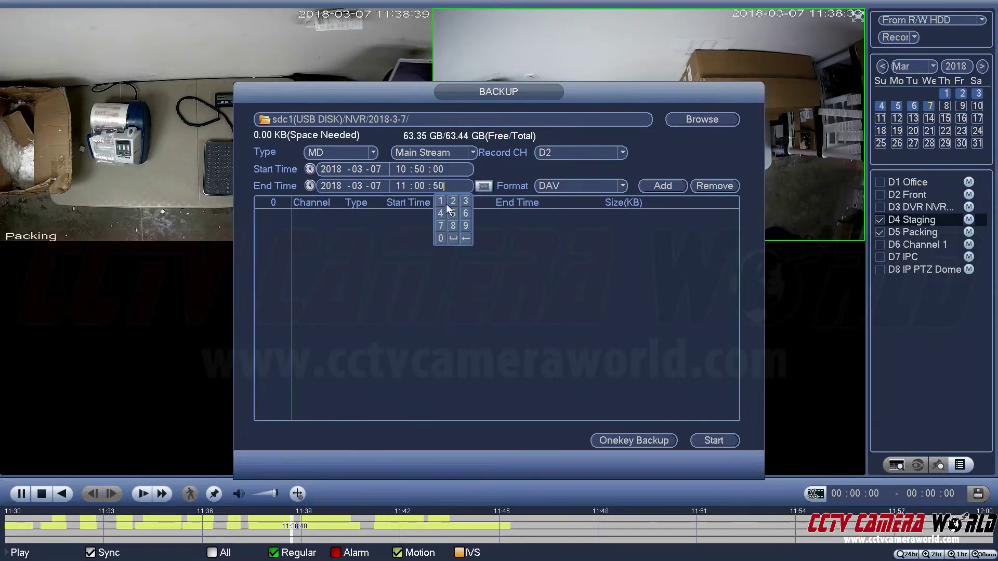
left_click(466, 238)
left_click(464, 241)
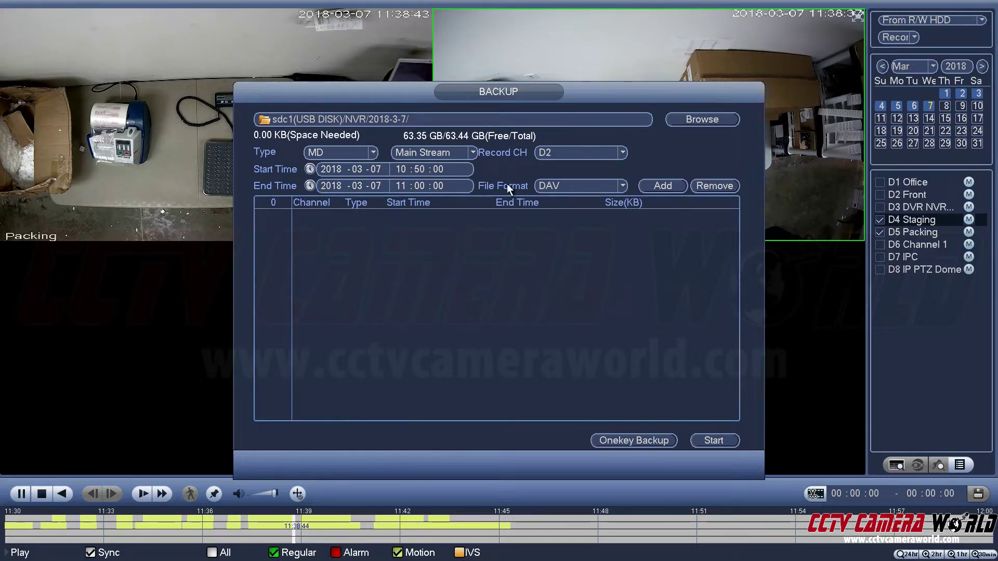
- Add the matching channel 2 MD clip to the backup list in DAV format
left_click(541, 192)
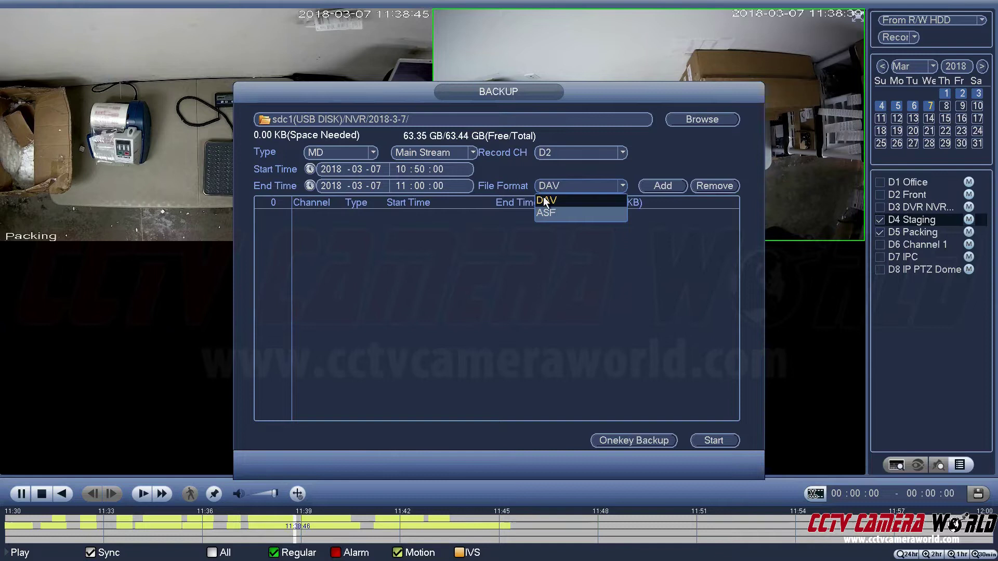
left_click(544, 198)
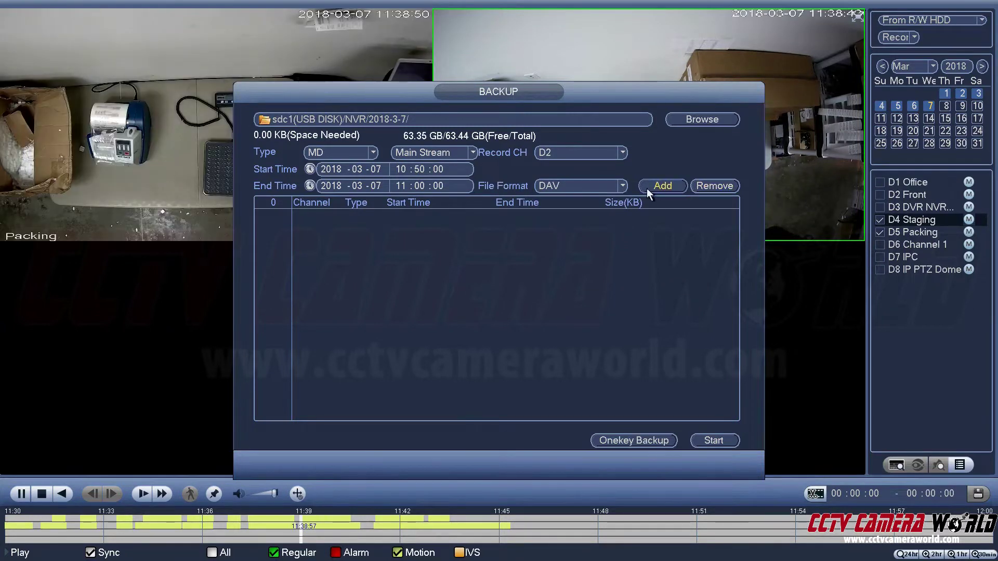
left_click(656, 186)
- Switch File Format to ASF, remove the clip, and re-add it as ASF
left_click(556, 186)
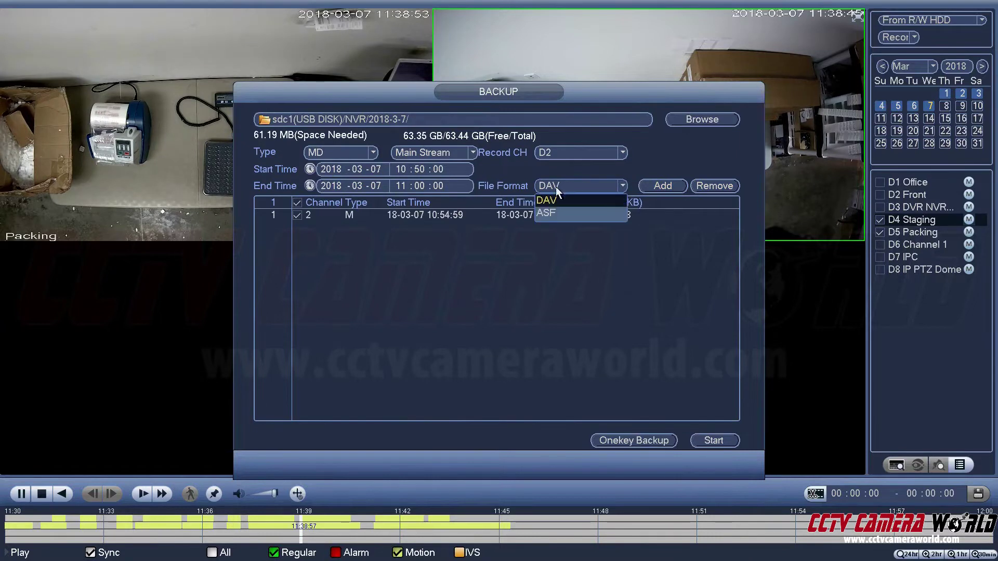
left_click(545, 214)
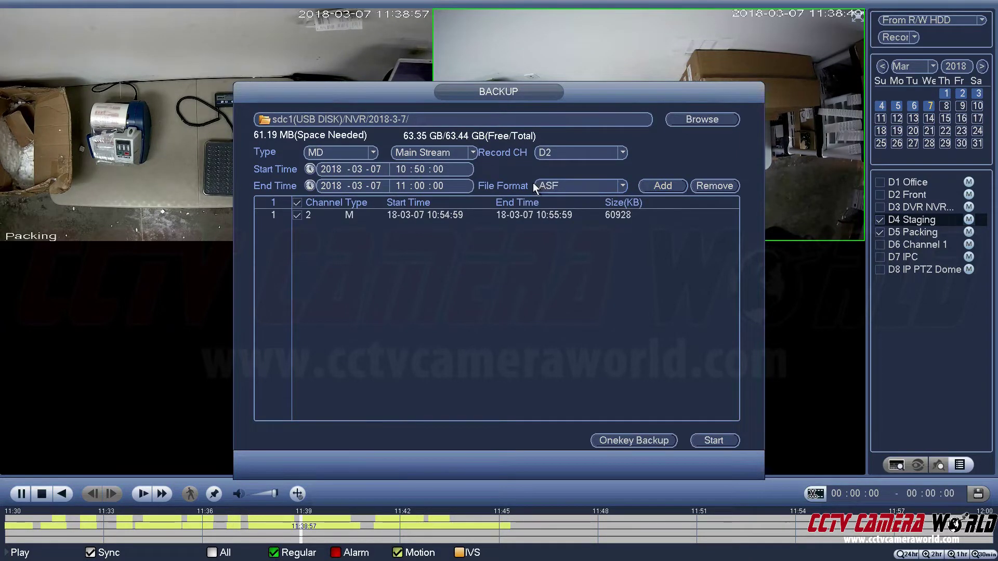
left_click(578, 190)
left_click(669, 191)
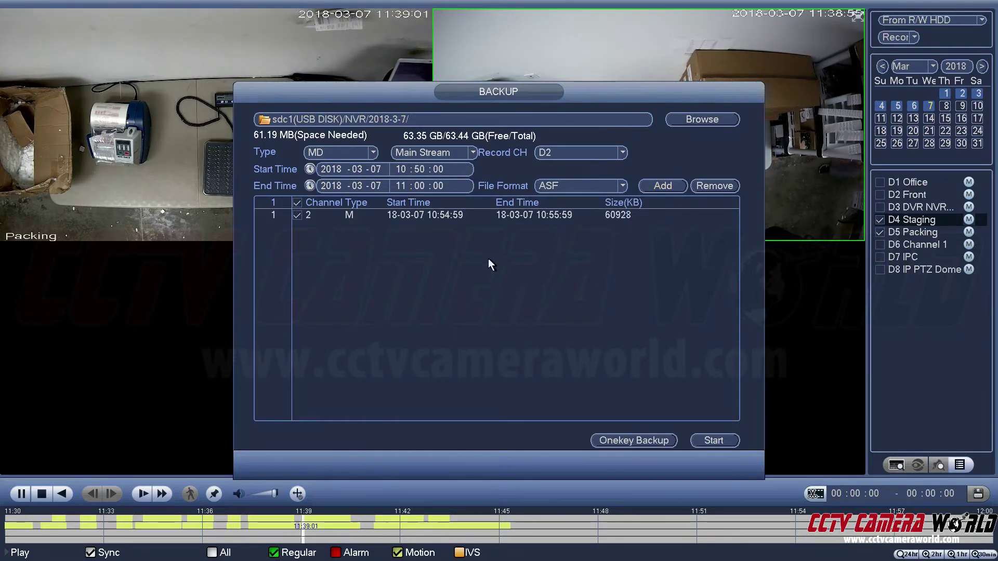
left_click(463, 215)
left_click(699, 186)
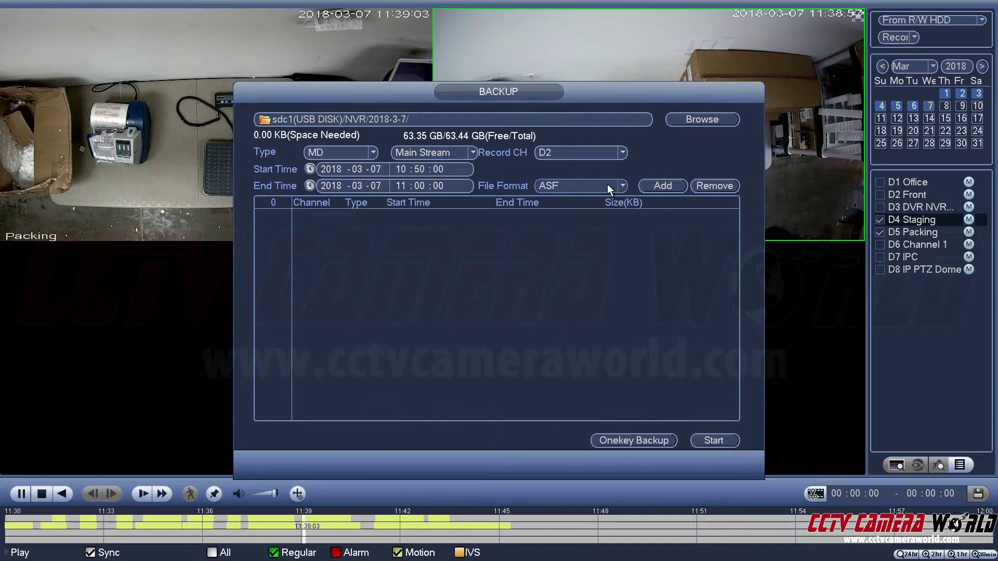
left_click(607, 186)
left_click(658, 185)
left_click(660, 185)
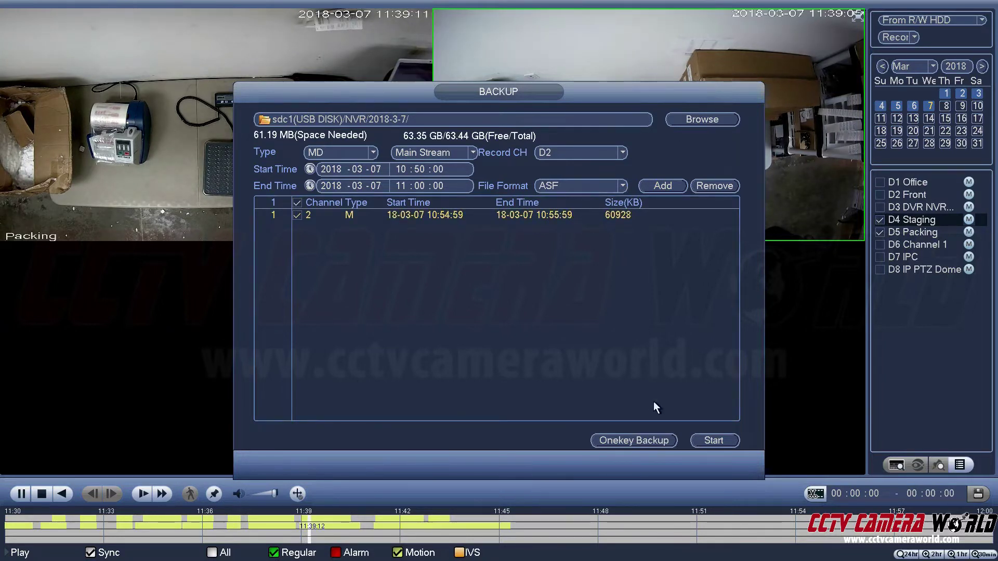
- Back up the channel 2 10:54:59–10:55:59 clip to USB as ASF, then again as DAV
left_click(716, 441)
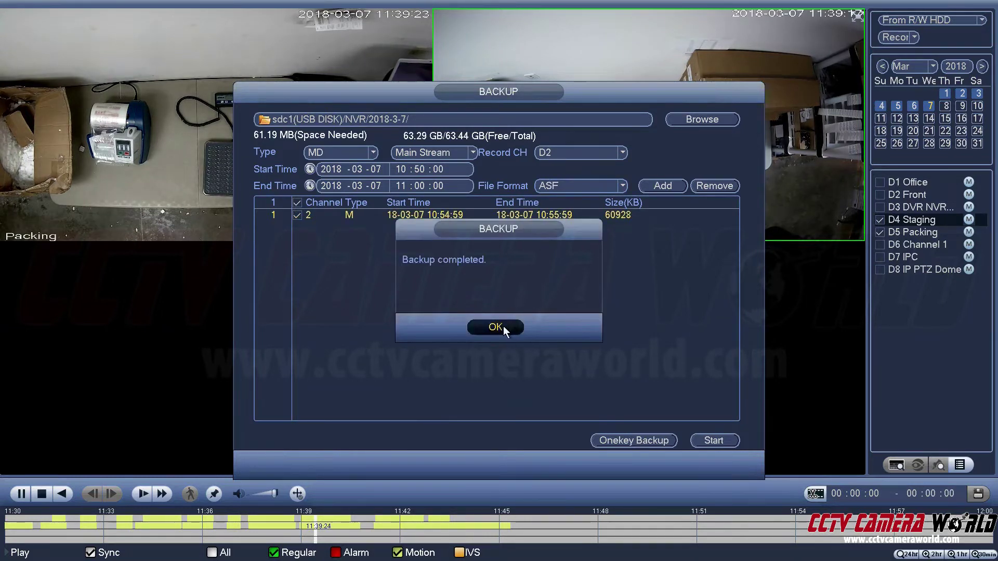
left_click(481, 327)
left_click(566, 185)
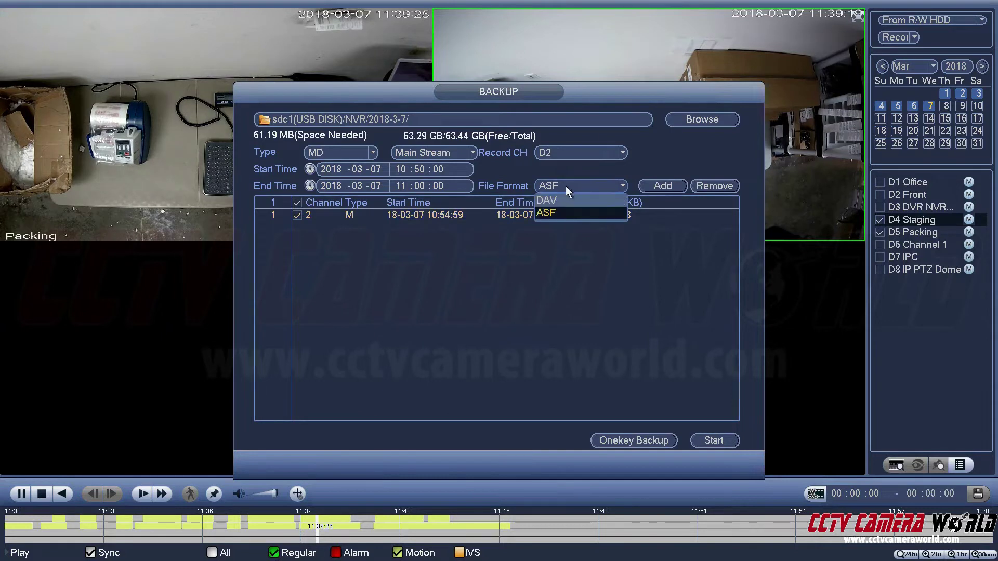
left_click(562, 202)
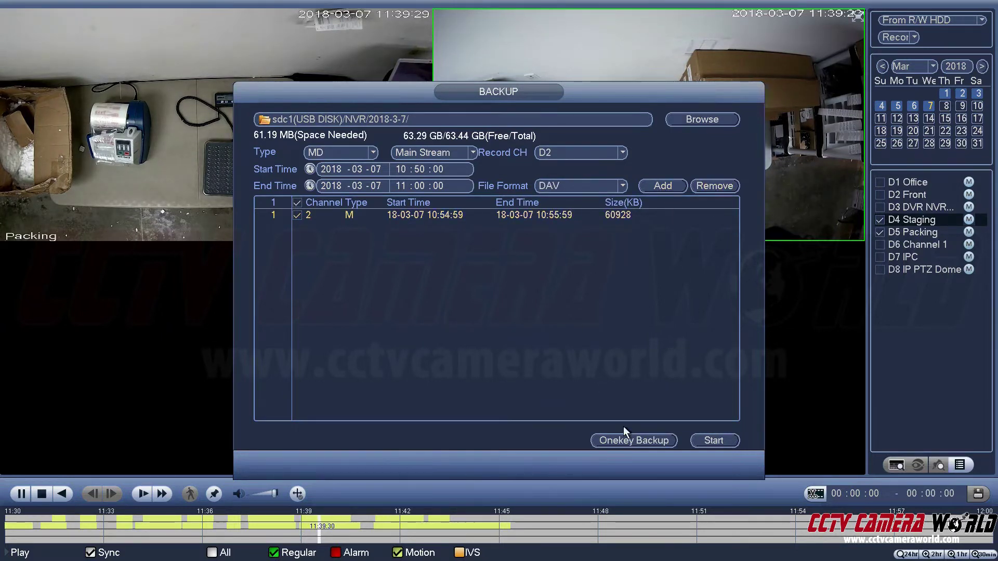
left_click(718, 442)
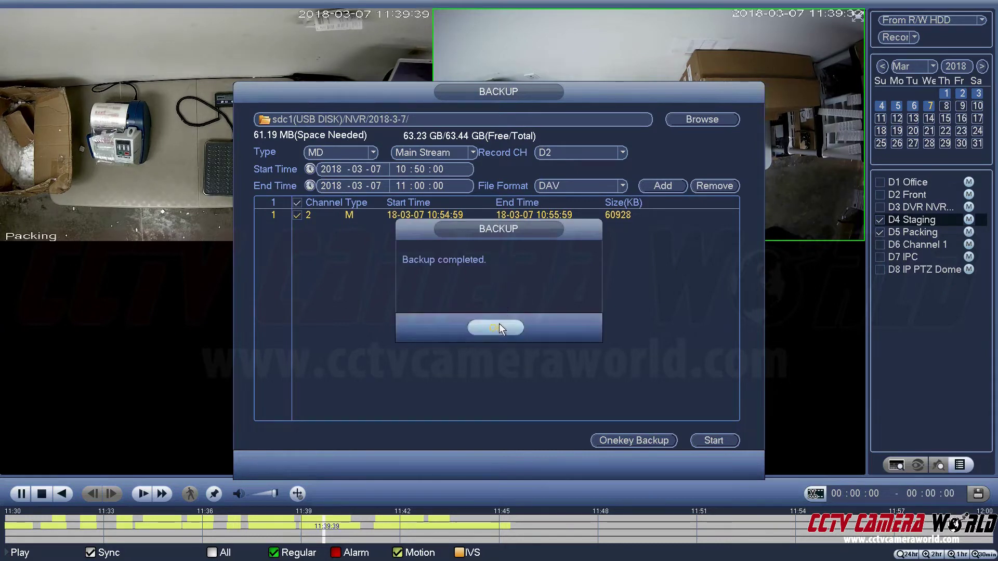
left_click(497, 328)
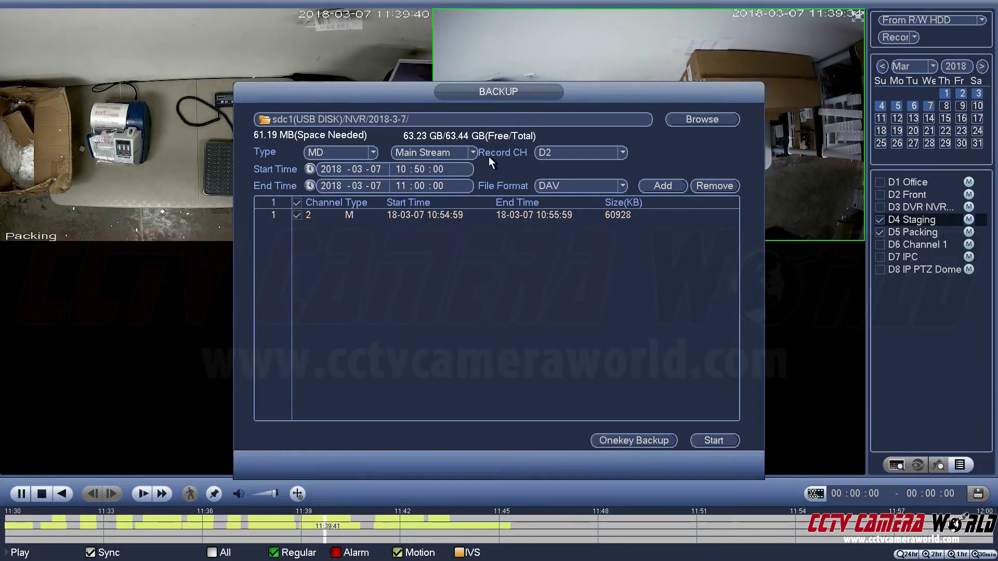
- Switch the search to Sub Stream and All types, dismissing 'Can't find matching records!', and select the old D2 file
left_click(445, 153)
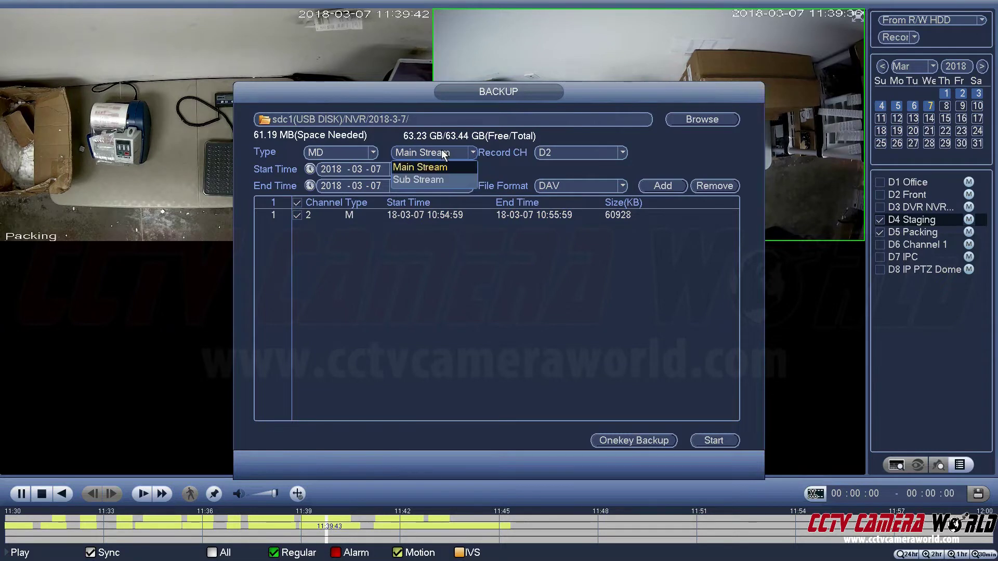
left_click(421, 175)
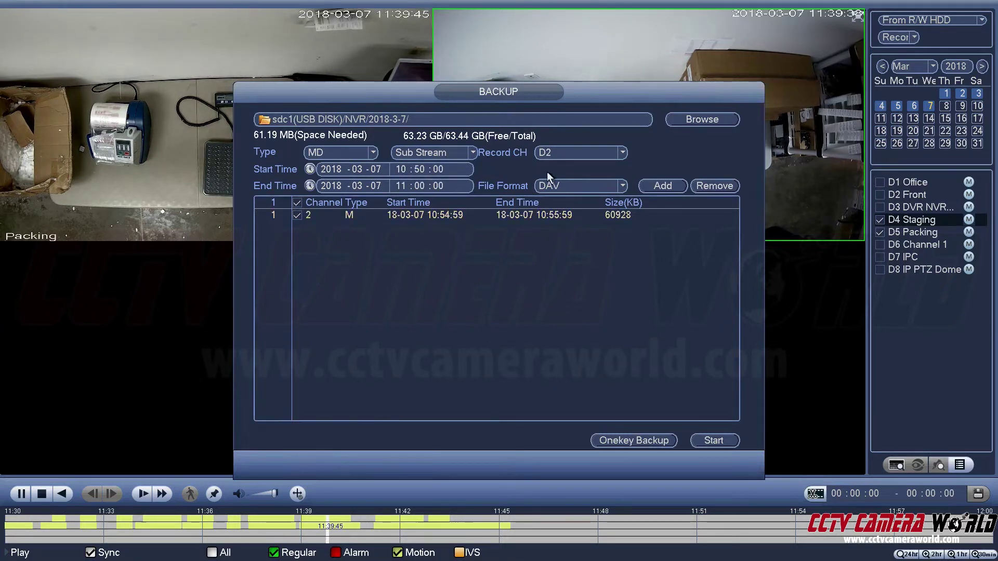
left_click(650, 186)
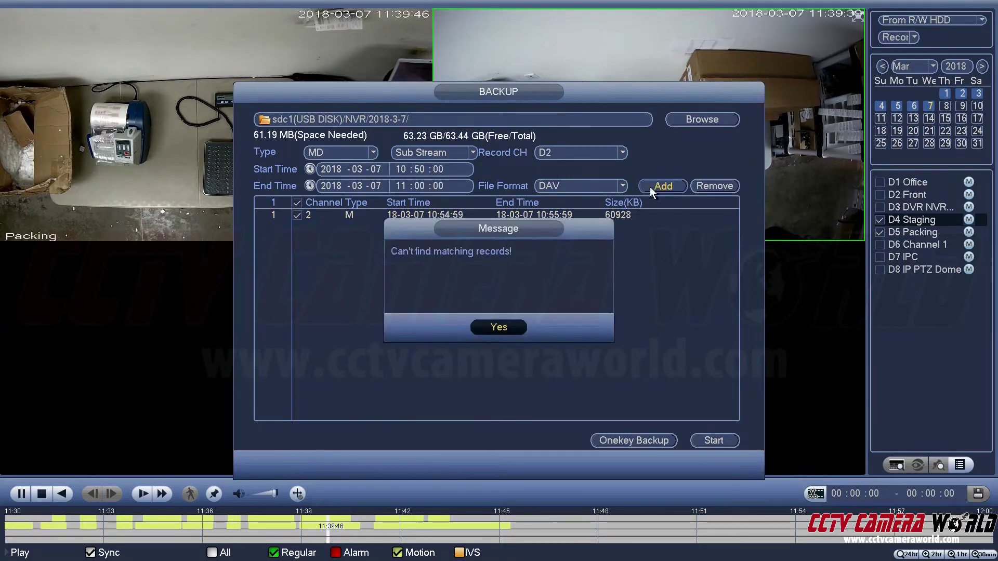
left_click(486, 331)
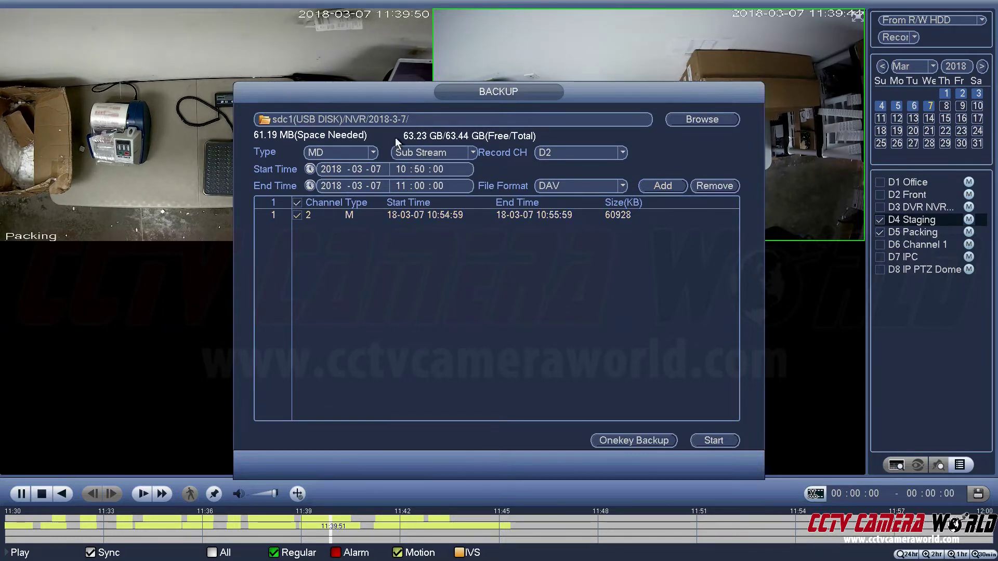
left_click(335, 150)
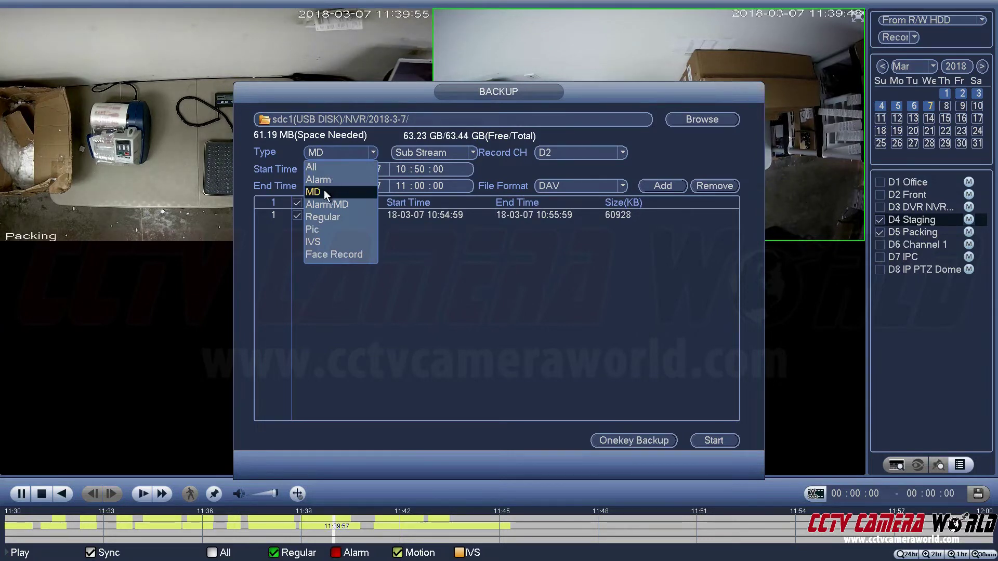
left_click(333, 170)
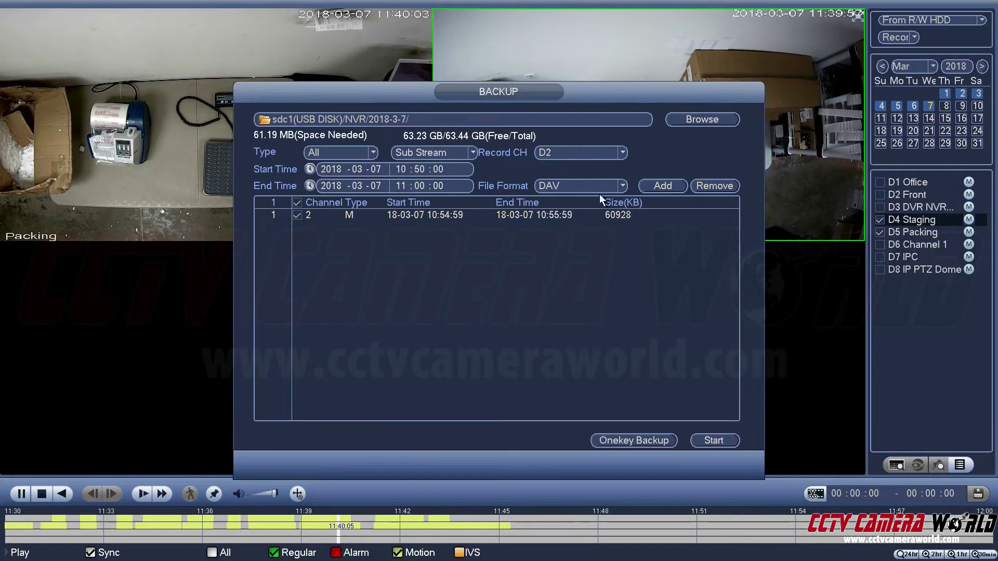
left_click(553, 216)
- Replace the old file with D2 and D3 sub-stream 10:50–11:00 recordings and copy them to USB
left_click(720, 185)
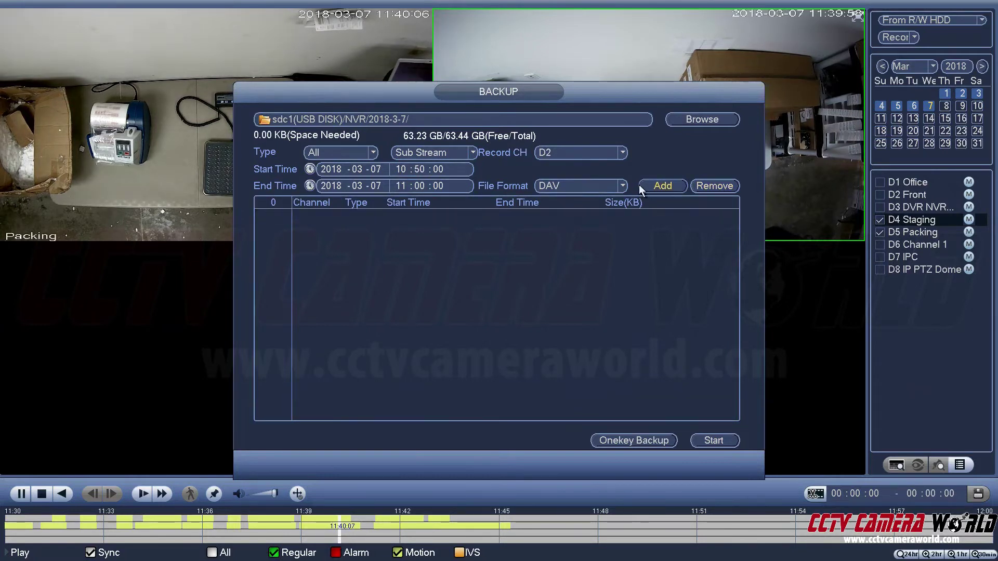
left_click(658, 185)
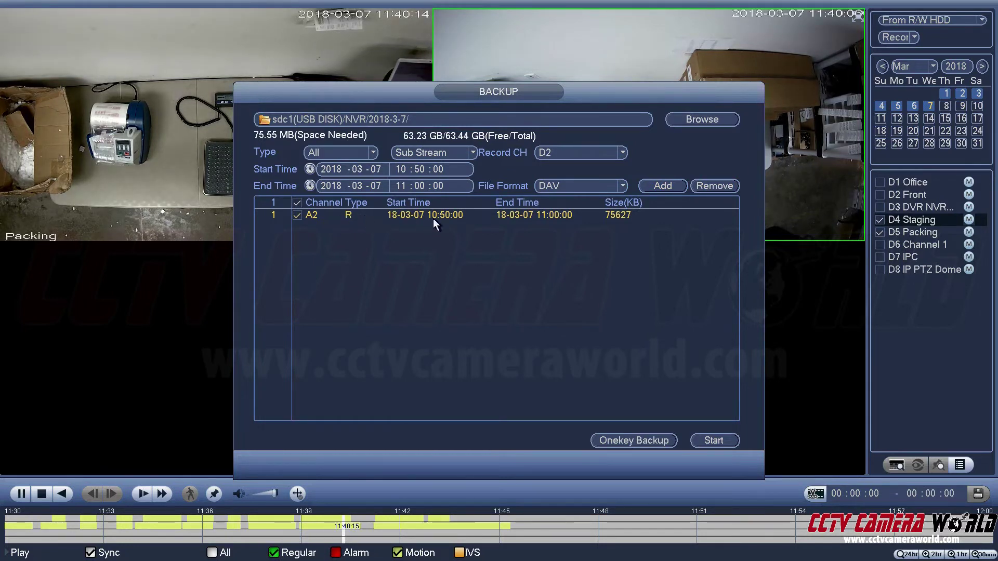
left_click(571, 154)
left_click(589, 171)
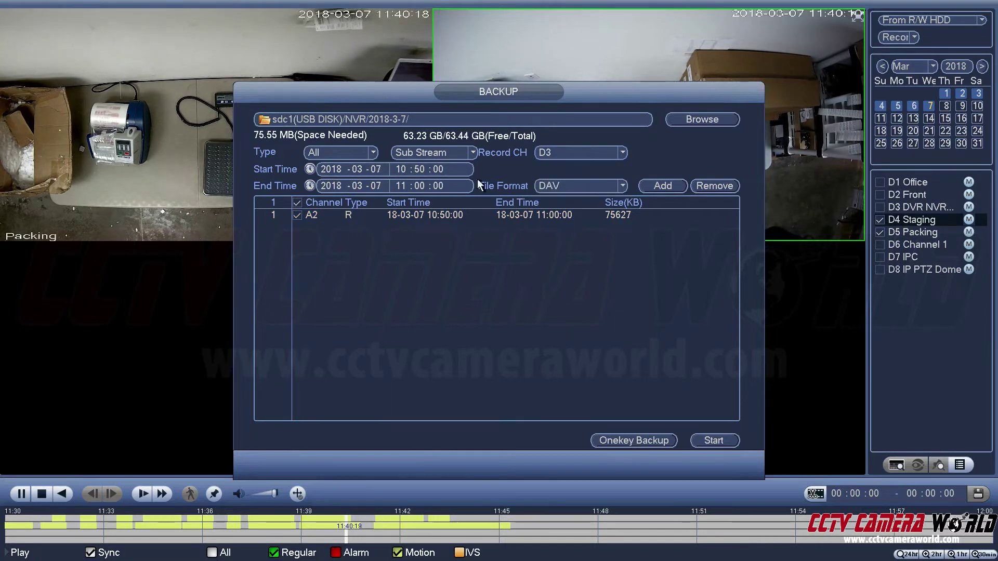
left_click(660, 185)
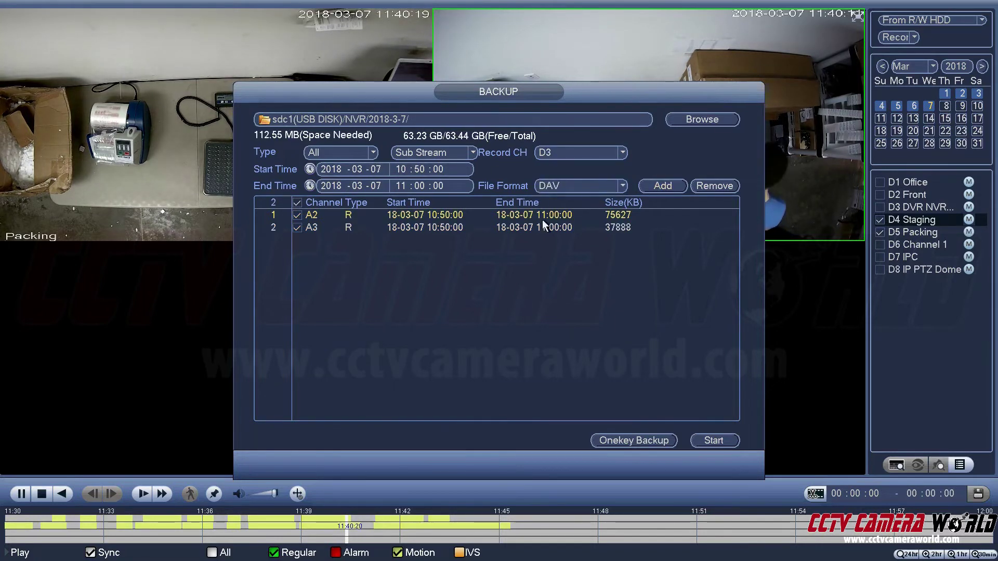
left_click(710, 438)
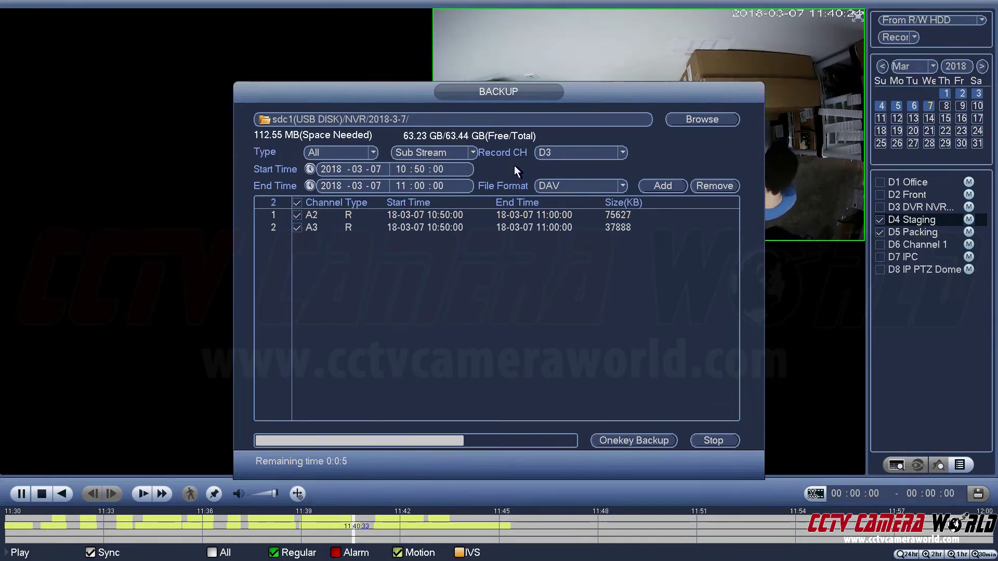
left_click(501, 325)
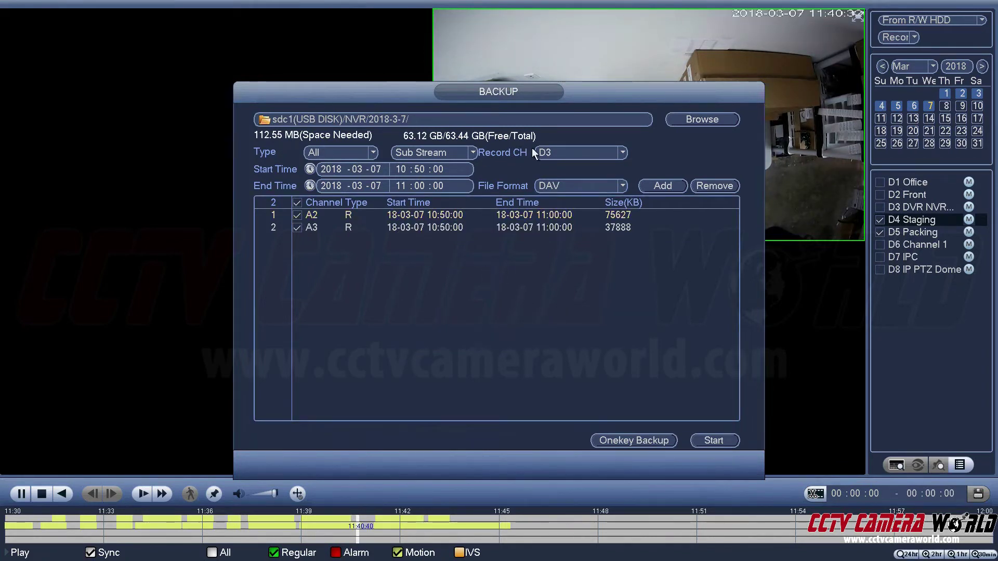
- Close the Backup window and stop the current playback
right_click(511, 135)
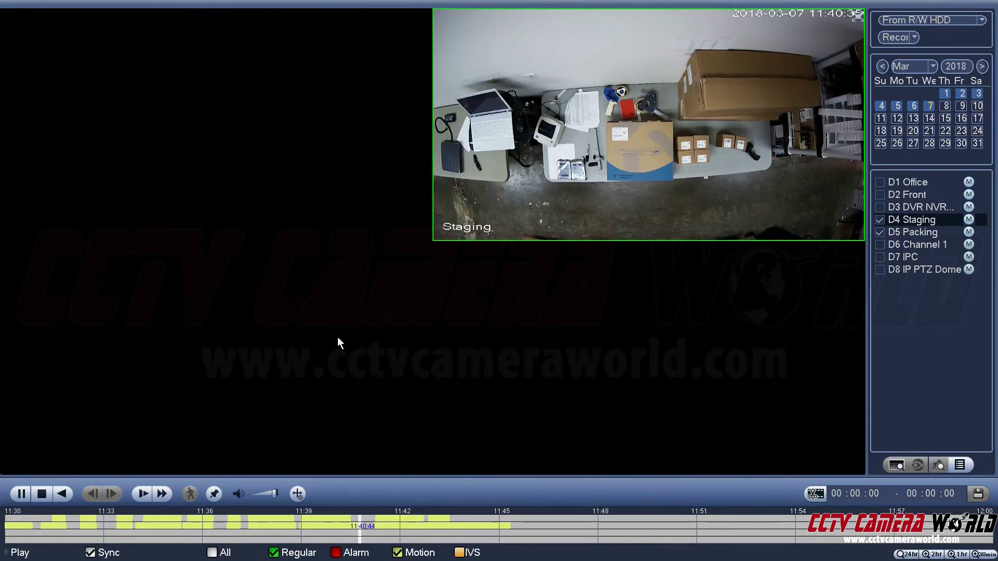
right_click(302, 210)
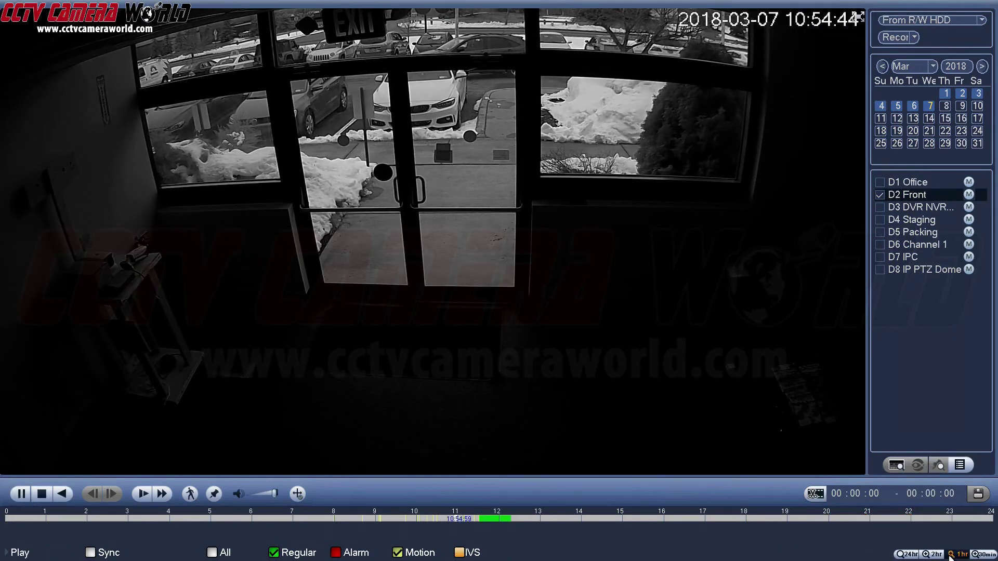
- On a 30-minute timeline, start a D2 Front clip at 10:54:59 and seek to around 10:55:36
left_click(975, 554)
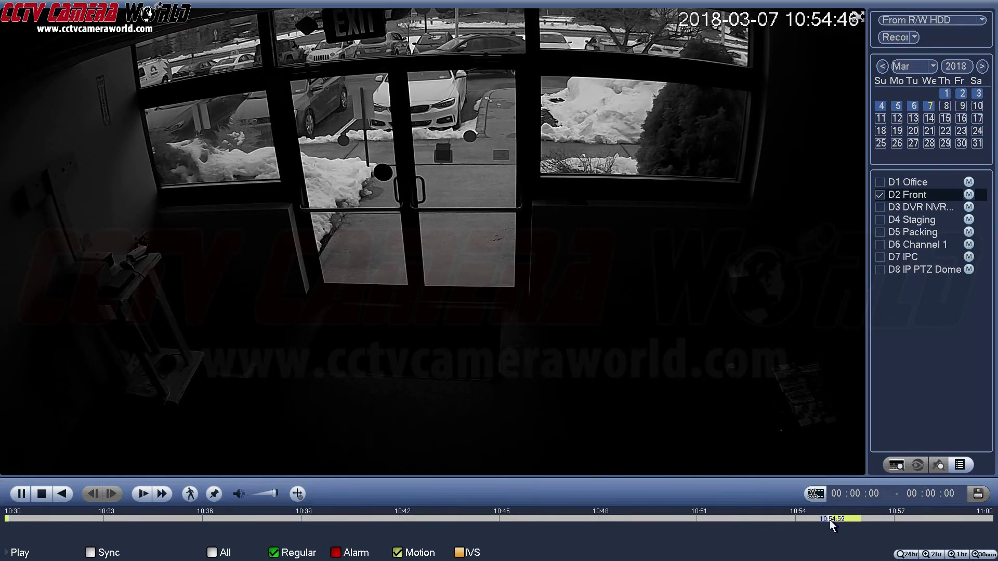
left_click(816, 493)
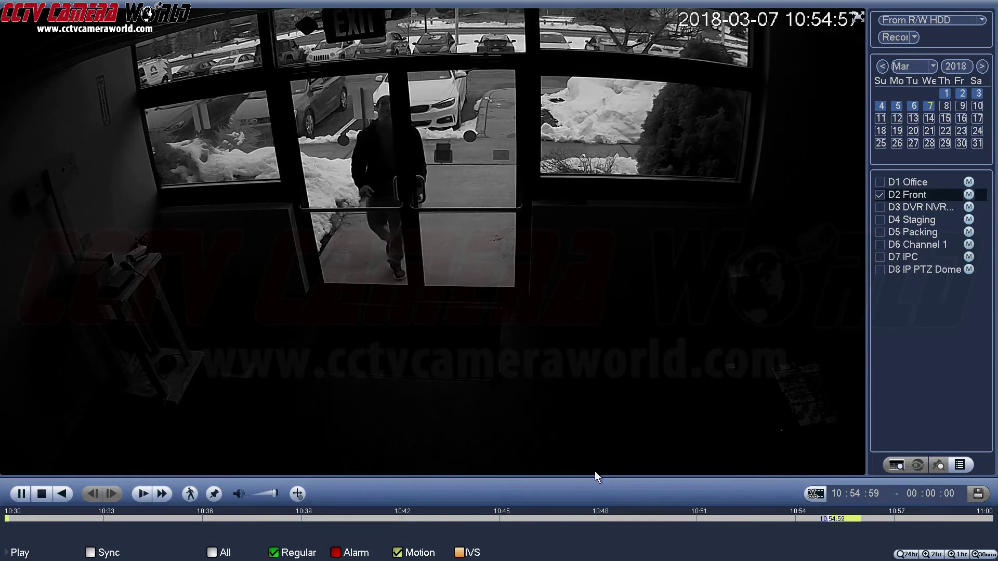
left_click(856, 519)
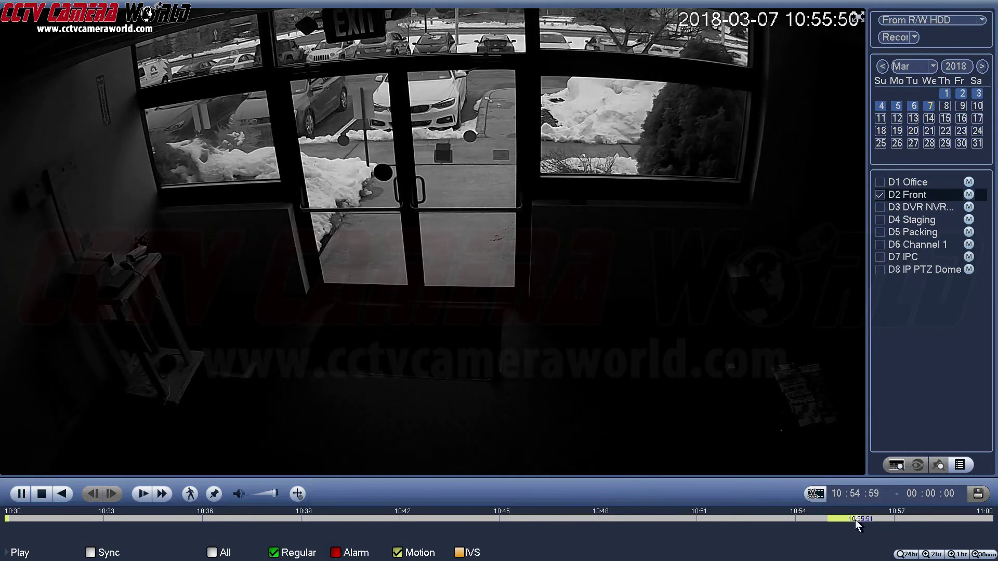
left_click(853, 518)
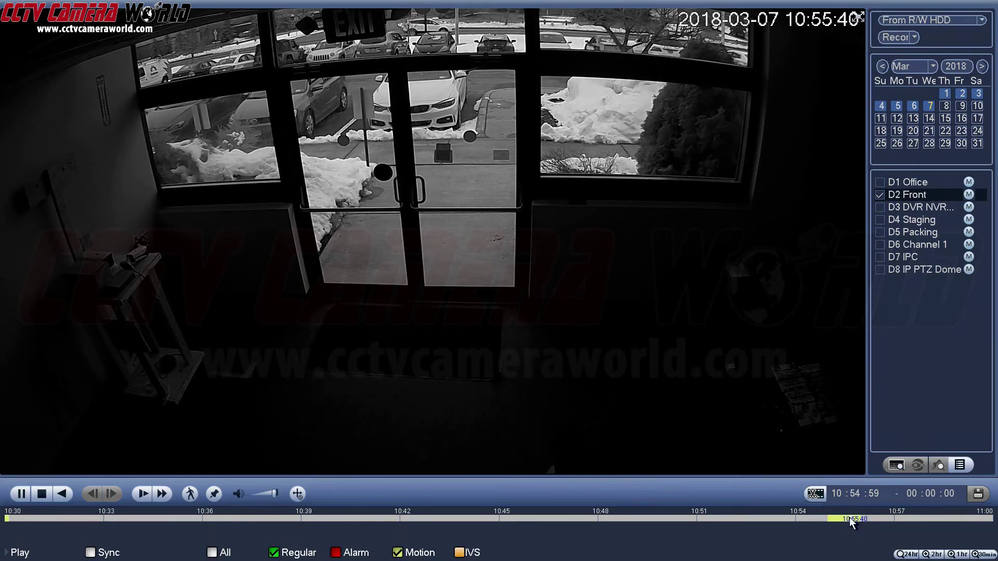
left_click(848, 518)
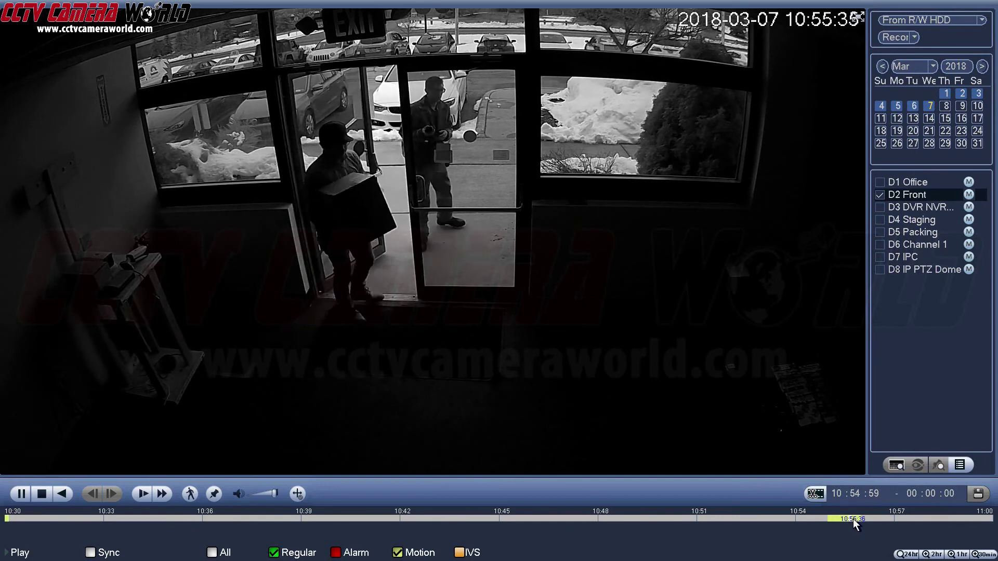
left_click(853, 519)
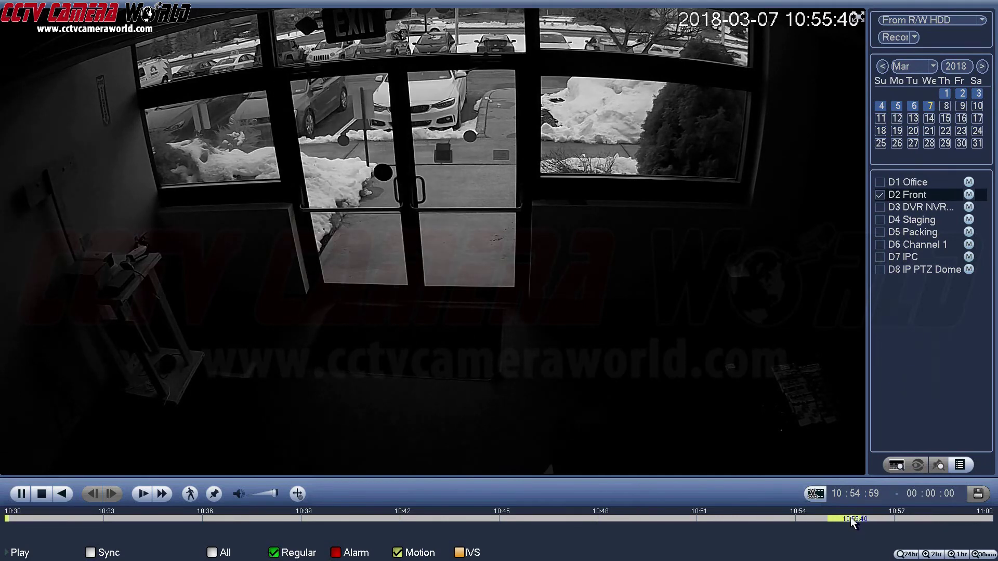
left_click(850, 517)
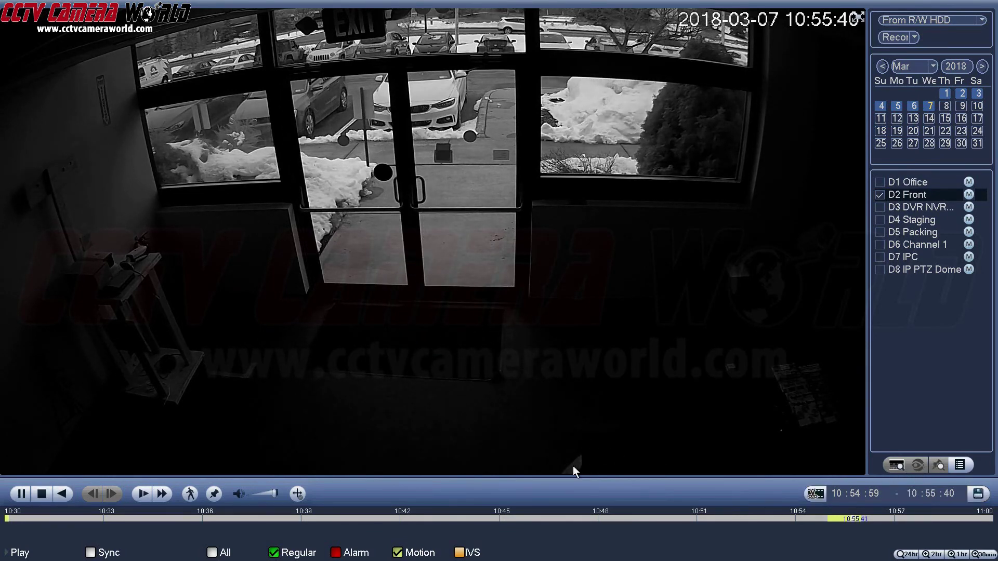
- Open the Backup window listing the marked D2 clip from 10:54:59 to 10:55:40
left_click(978, 493)
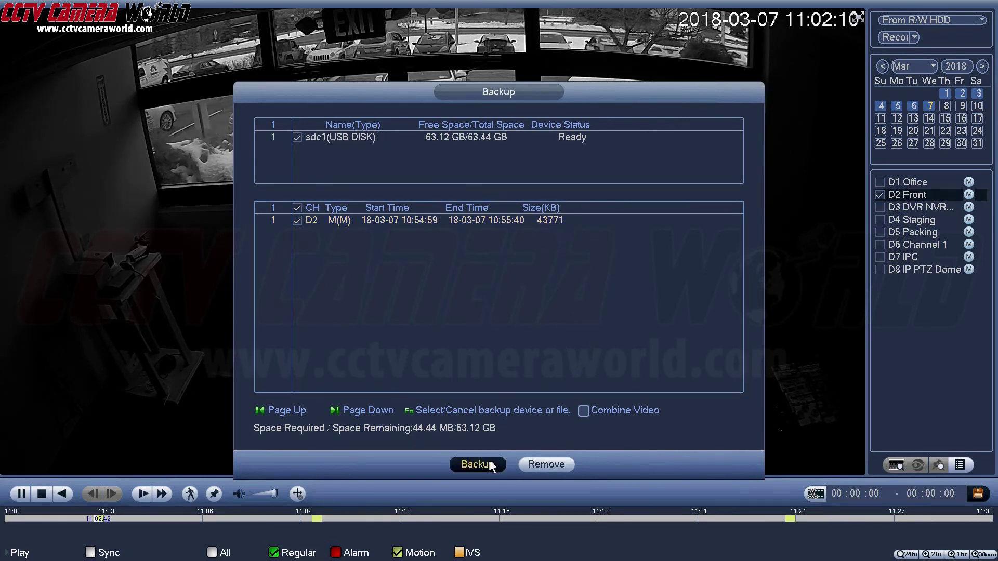
- Back up the marked D2 clip to the USB disk's /NVR/2018-3-7/ folder and acknowledge completion
left_click(494, 464)
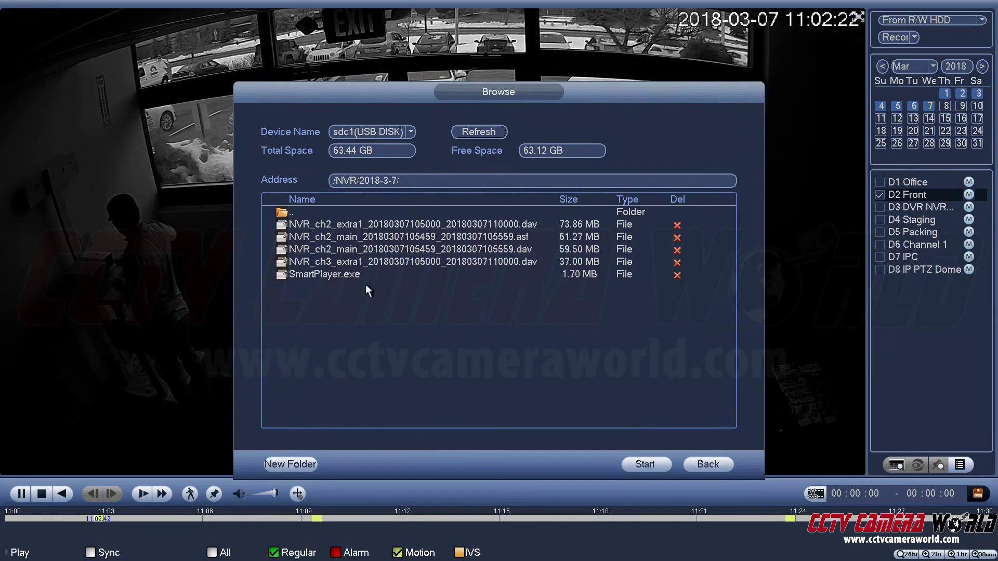
left_click(645, 466)
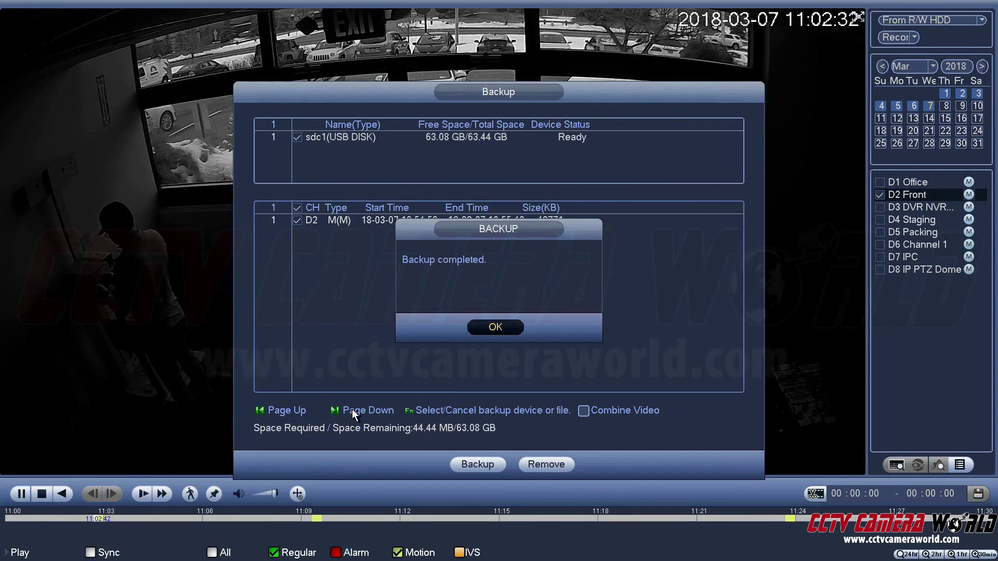
left_click(500, 326)
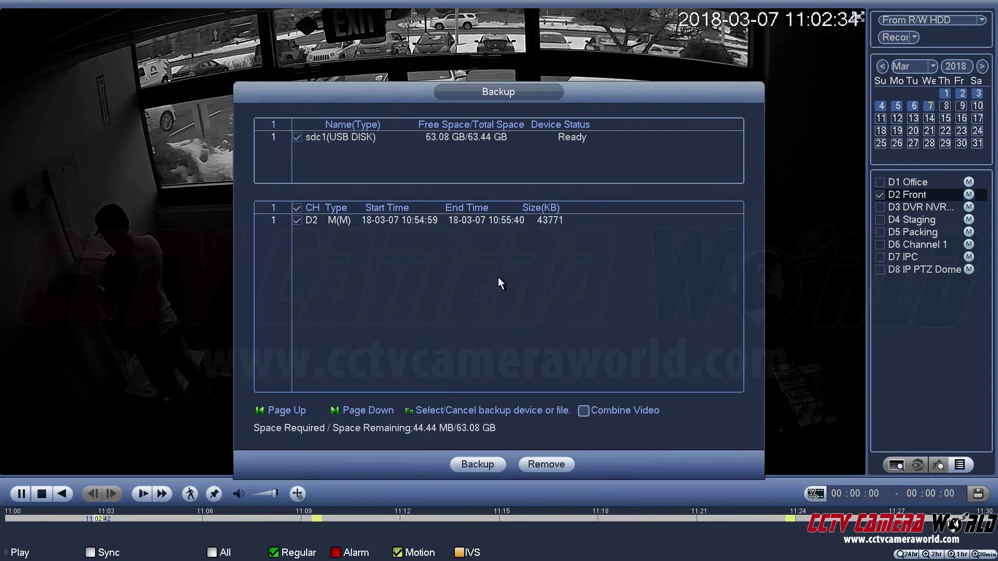